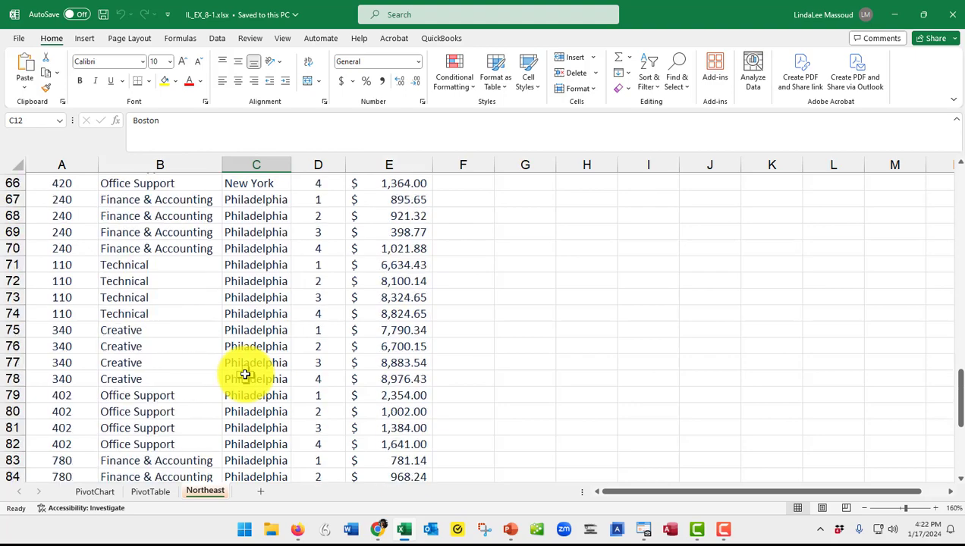
- Look through the JCL Revenue records on the Northeast sheet, from the Boston rows to the Philadelphia rows
{"action": "scroll", "coordinate": [244, 374], "scroll_direction": "up", "scroll_amount": 20}
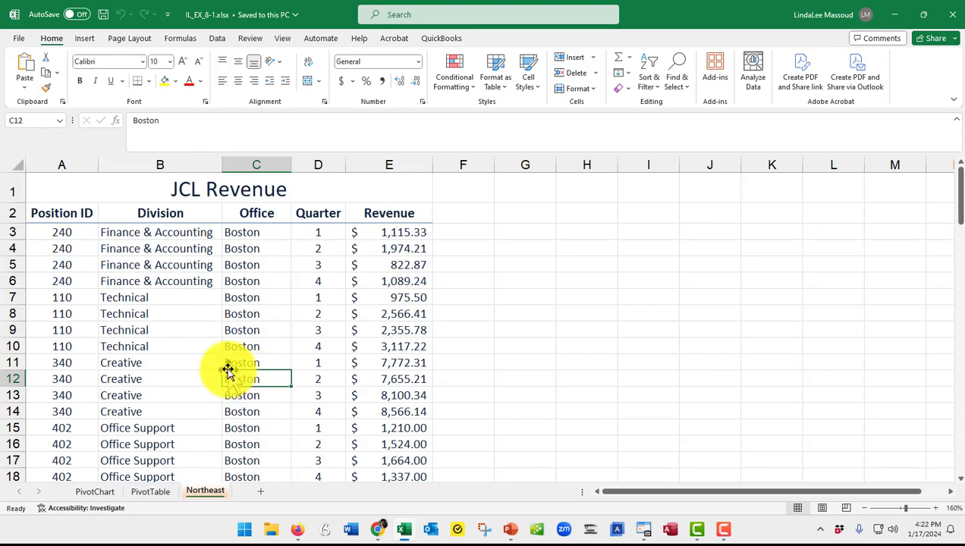
{"action": "left_click", "coordinate": [390, 368]}
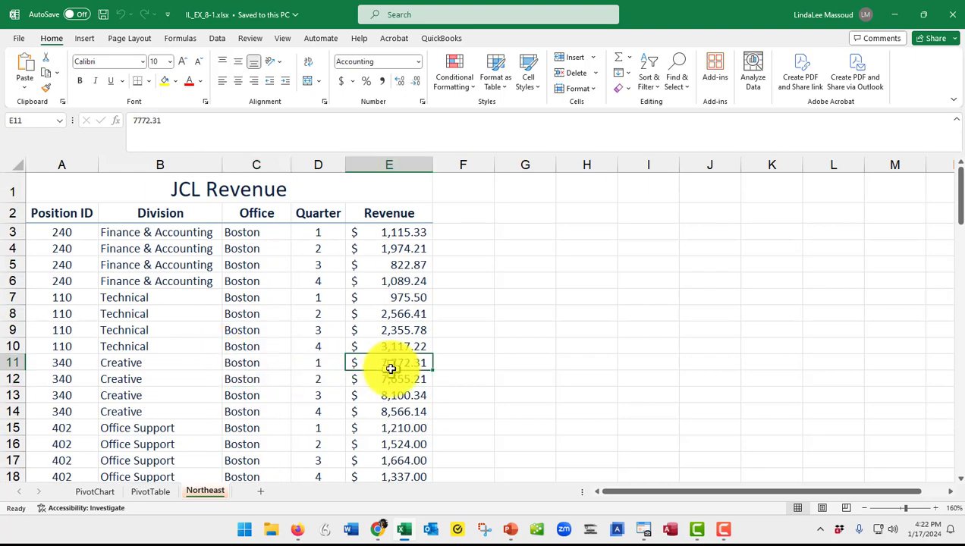
{"action": "left_click", "coordinate": [333, 292]}
{"action": "scroll", "coordinate": [333, 292], "scroll_direction": "down", "scroll_amount": 20}
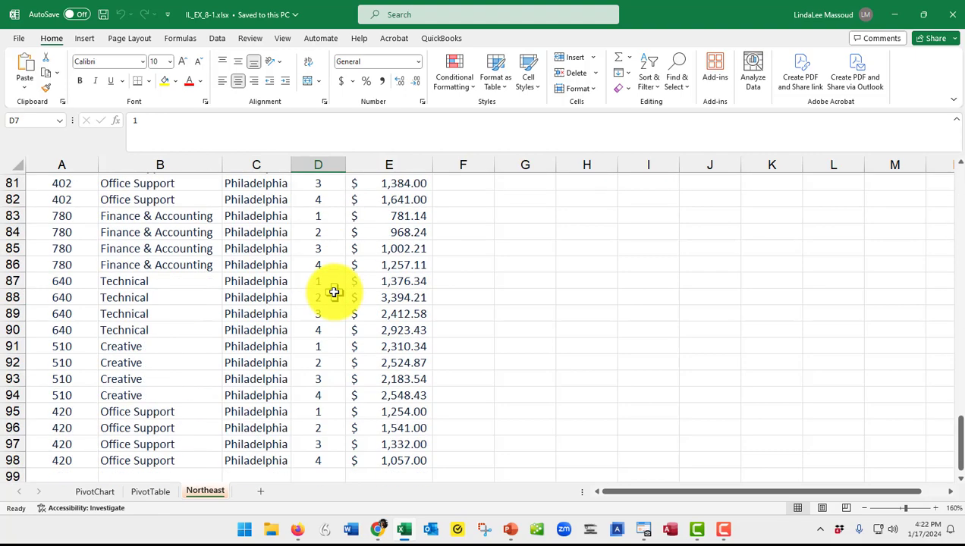
{"action": "scroll", "coordinate": [334, 292], "scroll_direction": "up", "scroll_amount": 20}
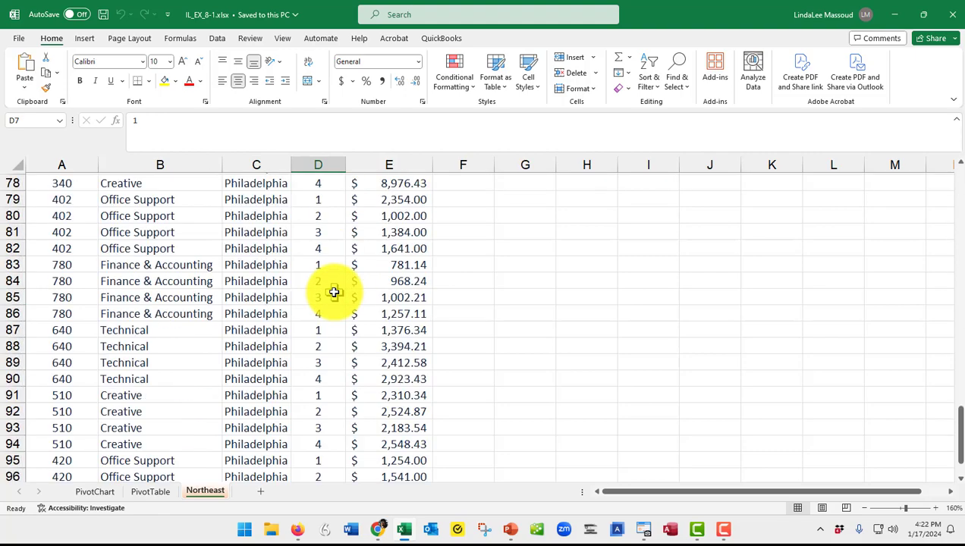
- Try to overwrite Boston's revenue for position 340 directly in the PivotTable
{"action": "left_click", "coordinate": [150, 492]}
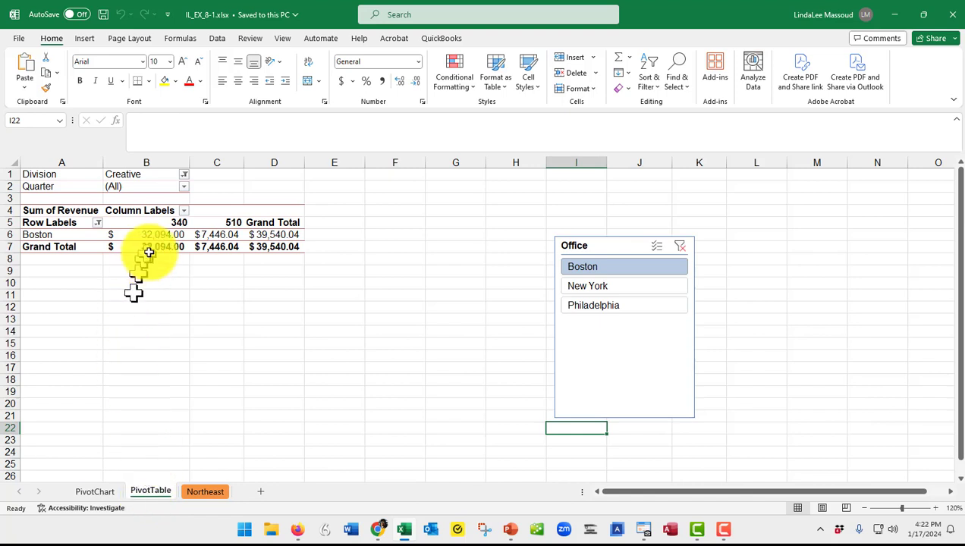
{"action": "left_click", "coordinate": [164, 236]}
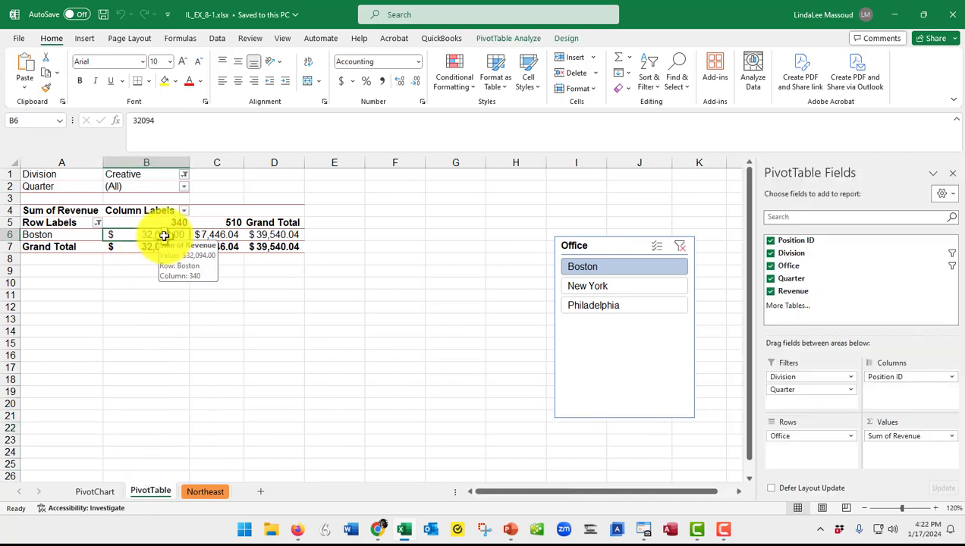
{"action": "left_click_drag", "start_coordinate": [164, 236], "coordinate": [158, 265]}
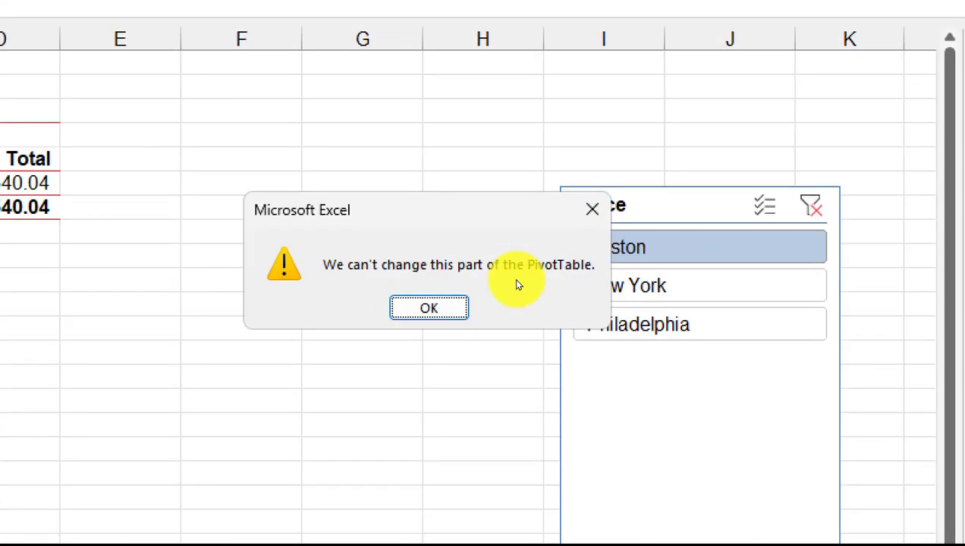
{"action": "key", "text": "Return"}
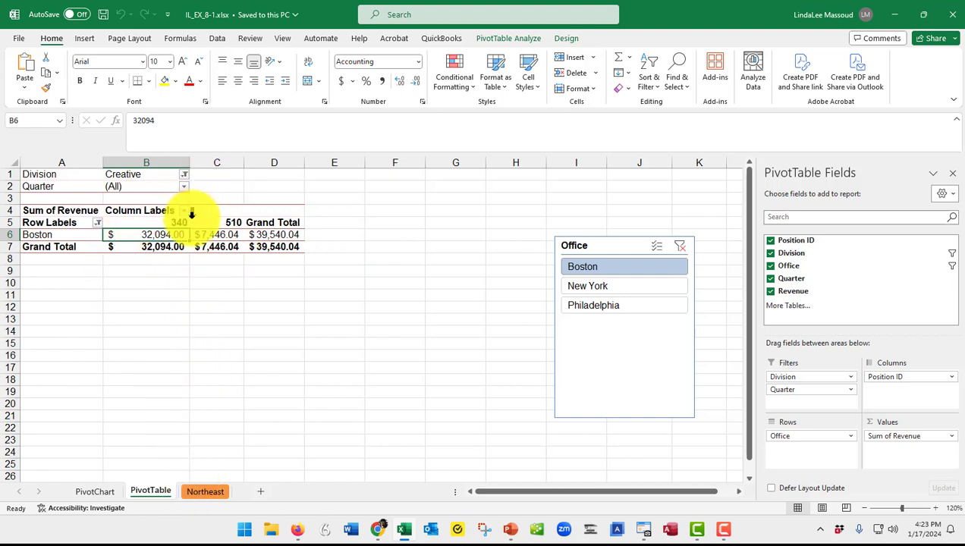
- Review the Annual Creative Revenue PivotChart, the Northeast source data and the PivotTable in turn
{"action": "left_click", "coordinate": [97, 492]}
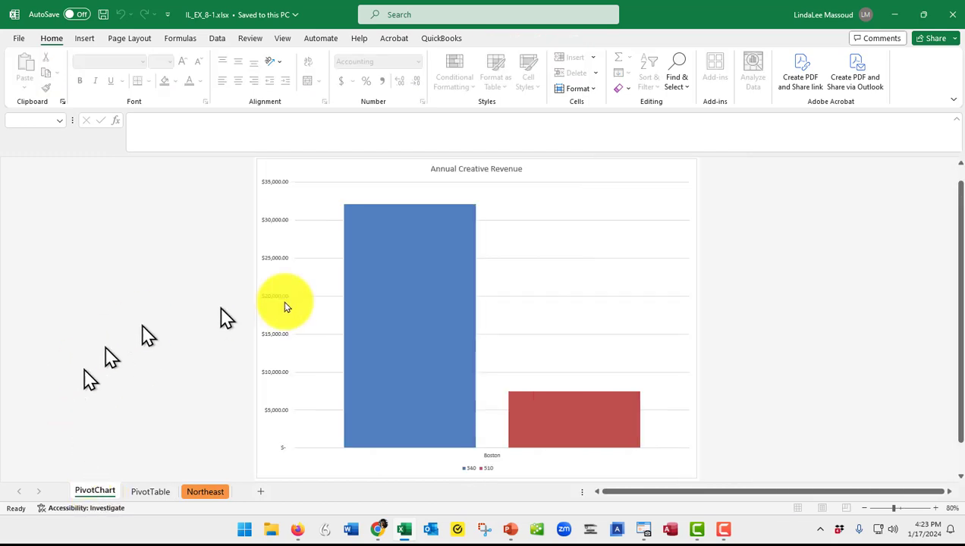
{"action": "left_click", "coordinate": [205, 491]}
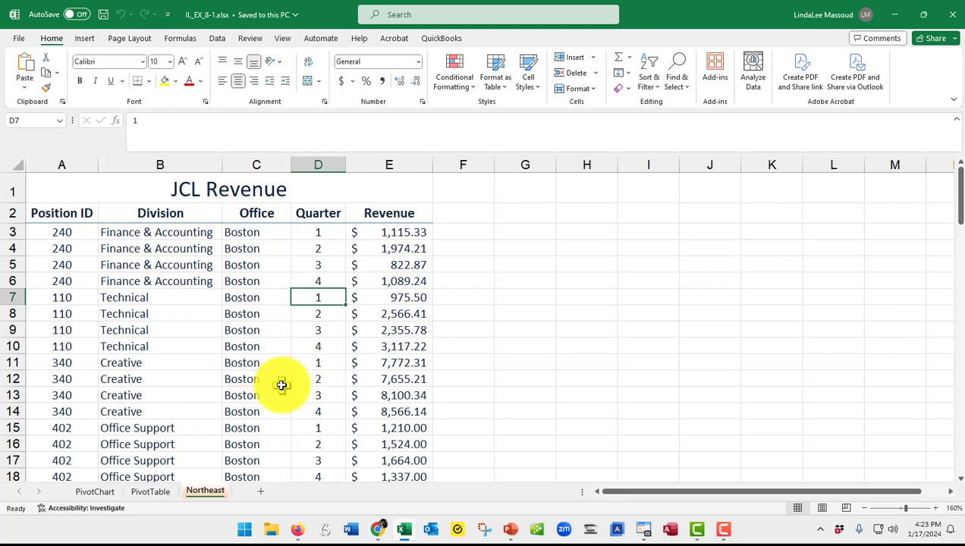
{"action": "left_click", "coordinate": [150, 492]}
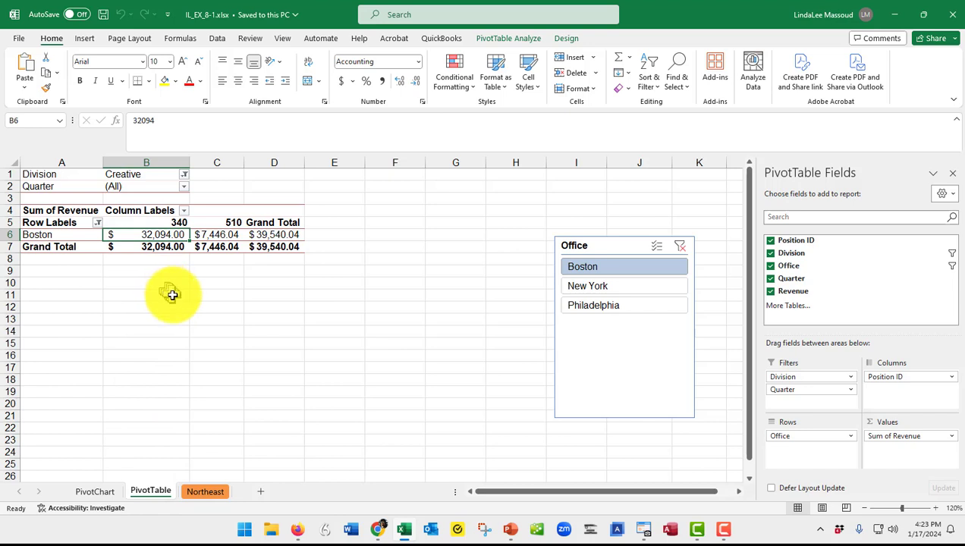
- Add data labels to the position 510 series in the Annual Creative Revenue PivotChart
{"action": "left_click", "coordinate": [96, 493]}
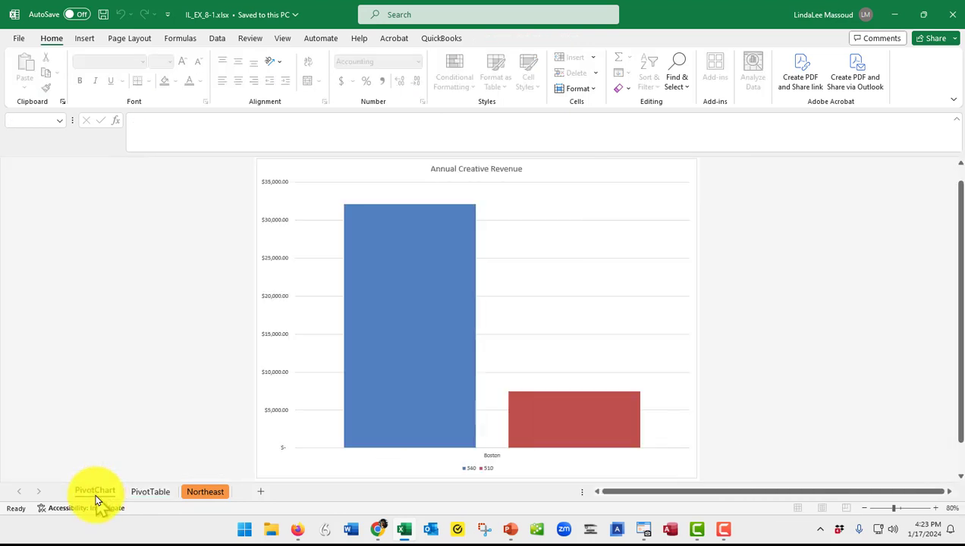
{"action": "mouse_move", "coordinate": [559, 421]}
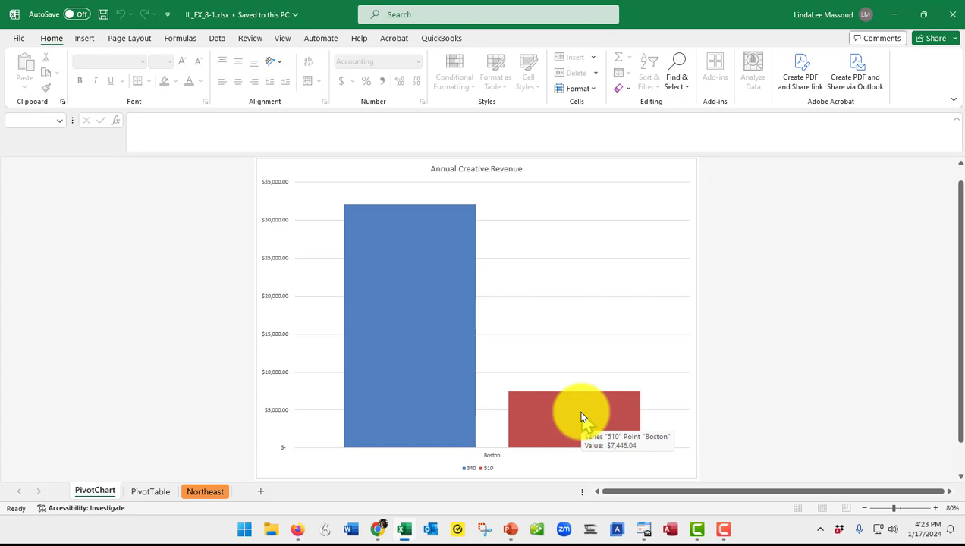
{"action": "left_click", "coordinate": [582, 417]}
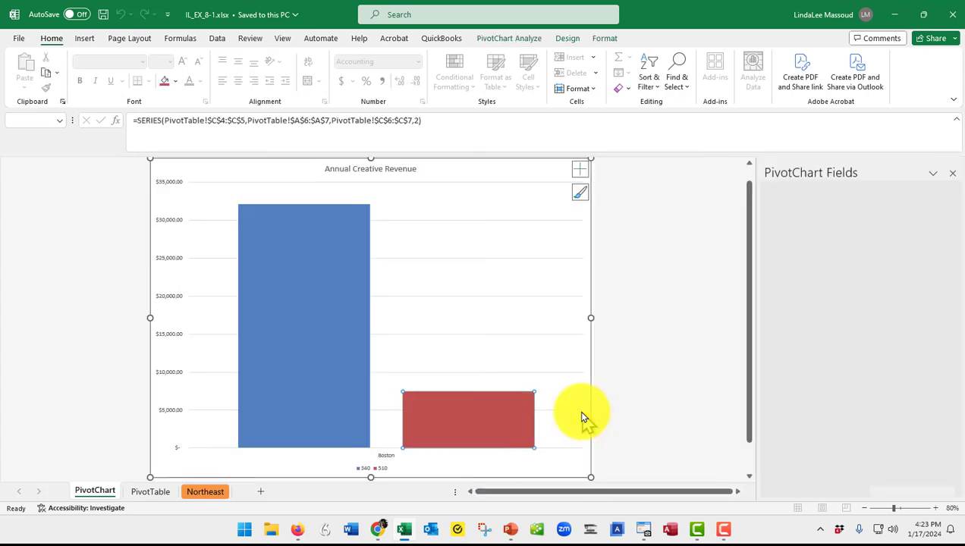
{"action": "left_click", "coordinate": [577, 170]}
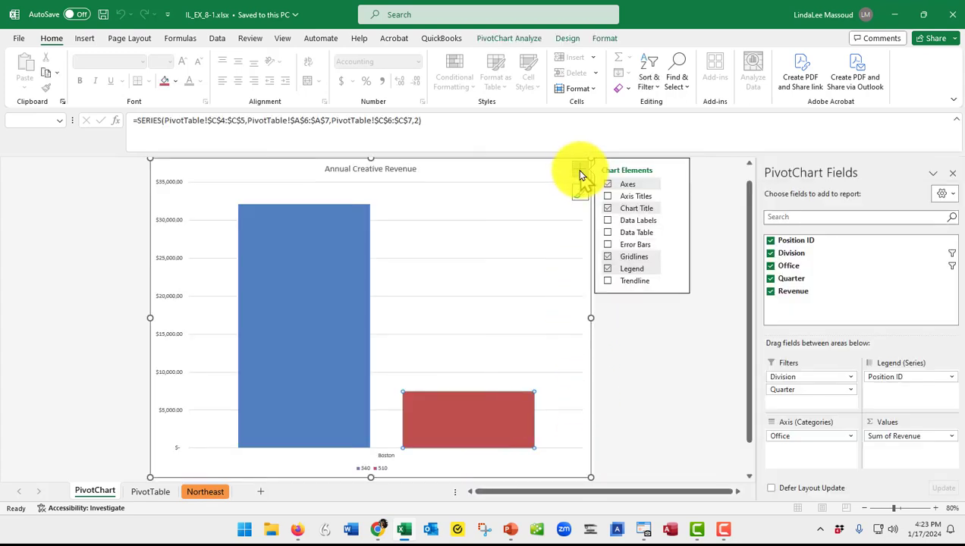
{"action": "left_click", "coordinate": [608, 221]}
{"action": "mouse_move", "coordinate": [467, 441]}
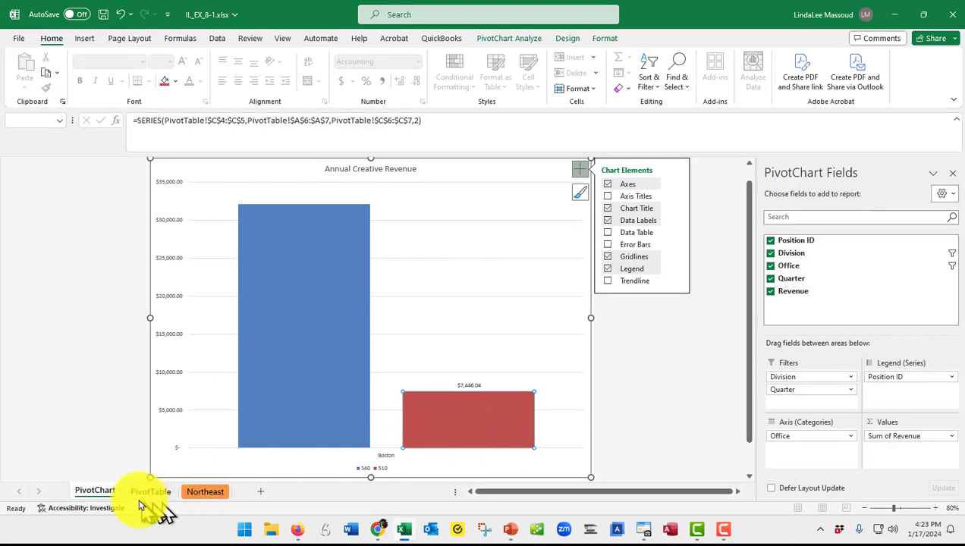
- Check Boston's position 510 revenue in the PivotTable, and set its Creative quarter 1 revenue in cell E27 of the Northeast sheet to 6000
{"action": "left_click", "coordinate": [148, 491]}
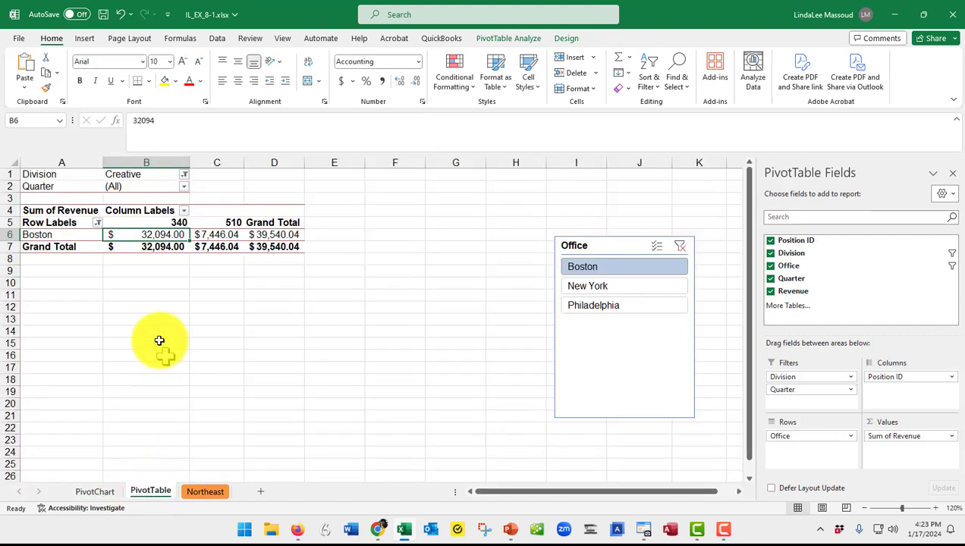
{"action": "left_click", "coordinate": [212, 237]}
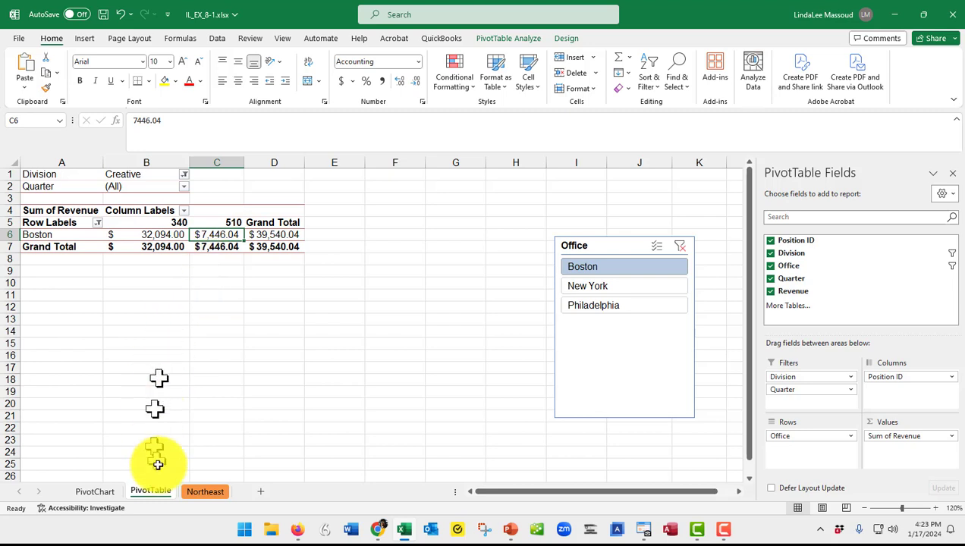
{"action": "left_click", "coordinate": [206, 491]}
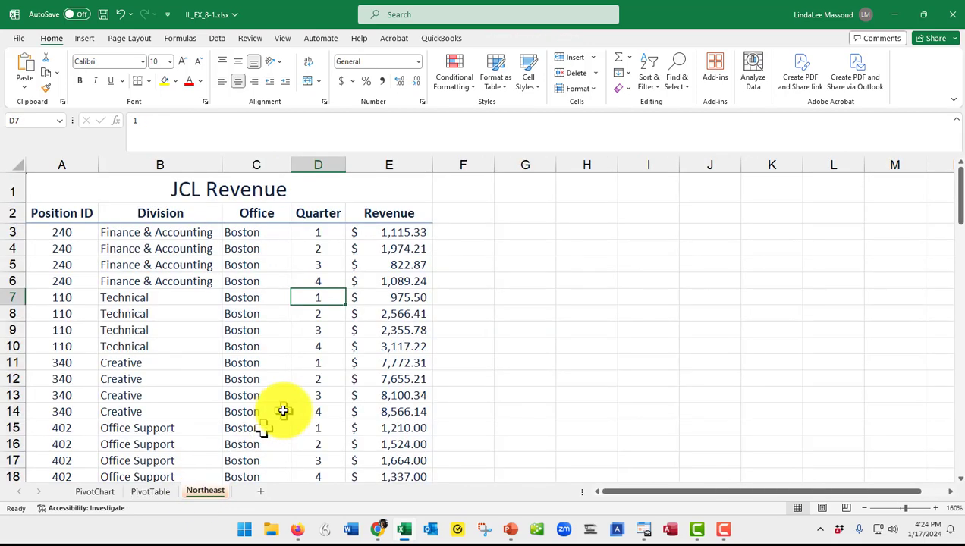
{"action": "left_click", "coordinate": [408, 444]}
{"action": "scroll", "coordinate": [407, 444], "scroll_direction": "down", "scroll_amount": 5}
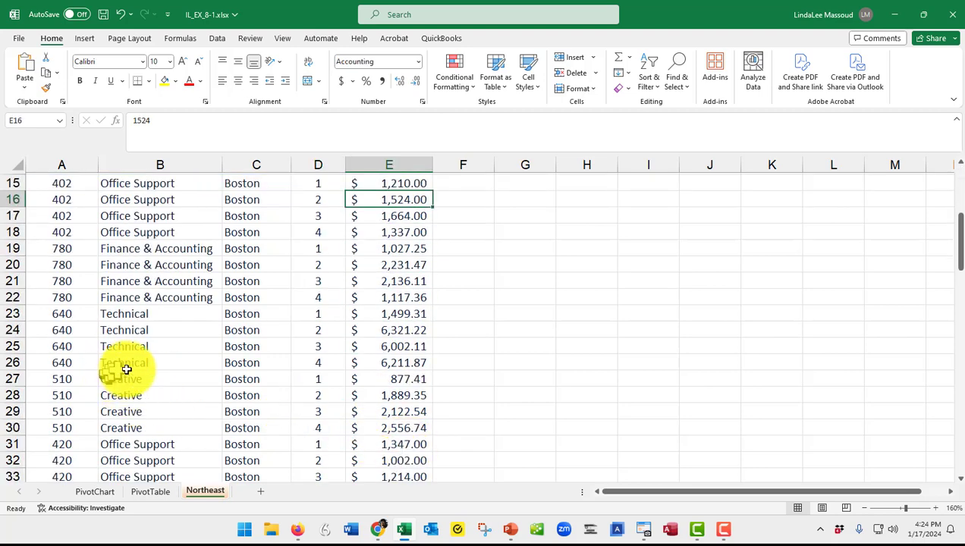
{"action": "left_click", "coordinate": [402, 379]}
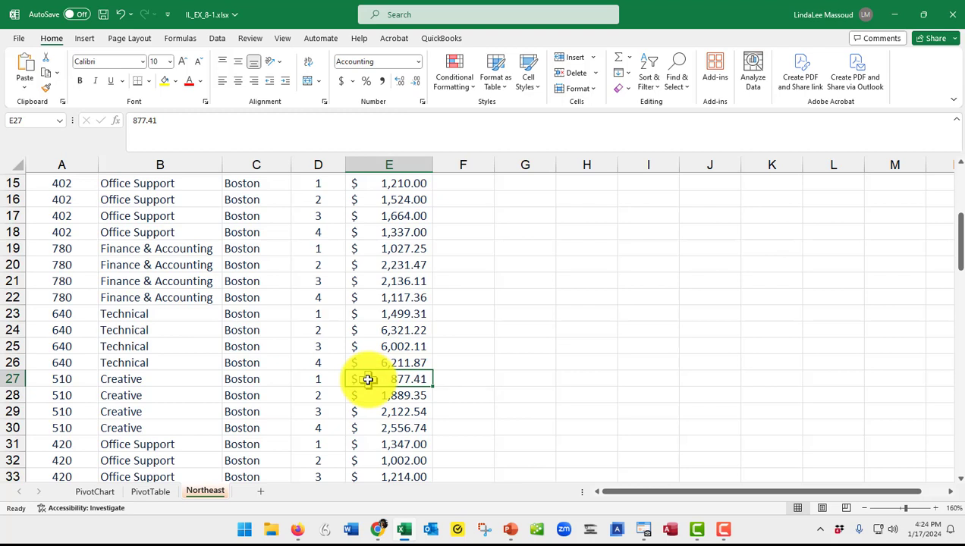
{"action": "type", "text": "6000"}
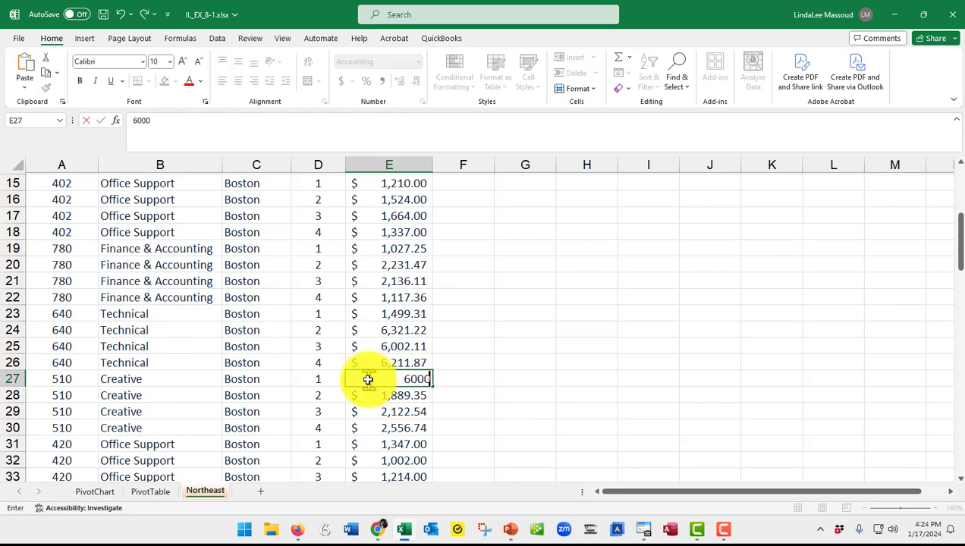
{"action": "key", "text": "Return"}
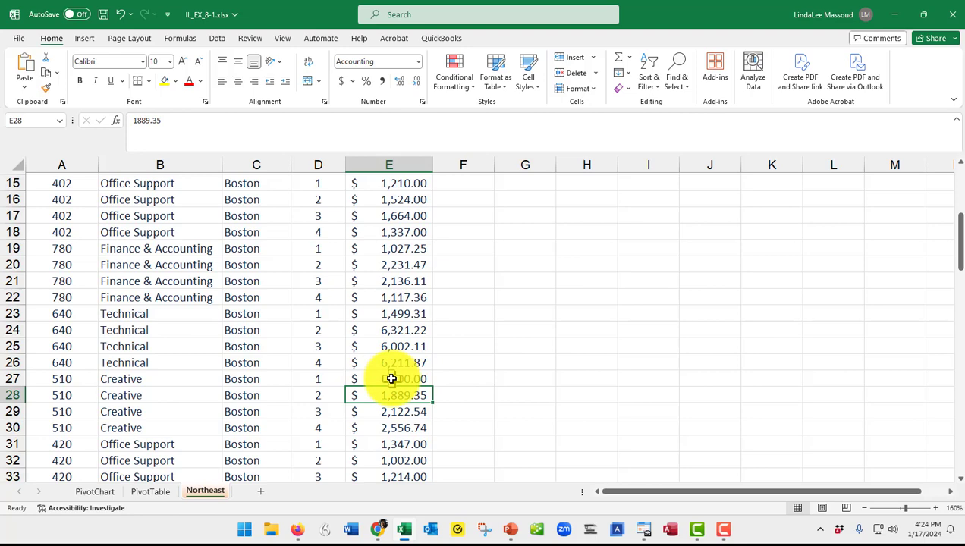
- Refresh the PivotTable to pick up the changed Northeast source data
{"action": "left_click", "coordinate": [150, 491]}
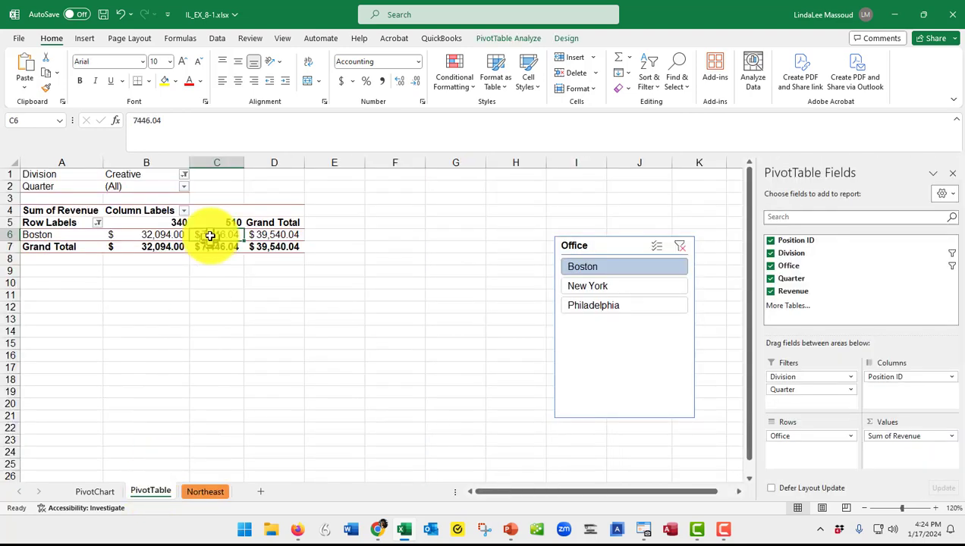
{"action": "mouse_move", "coordinate": [216, 234]}
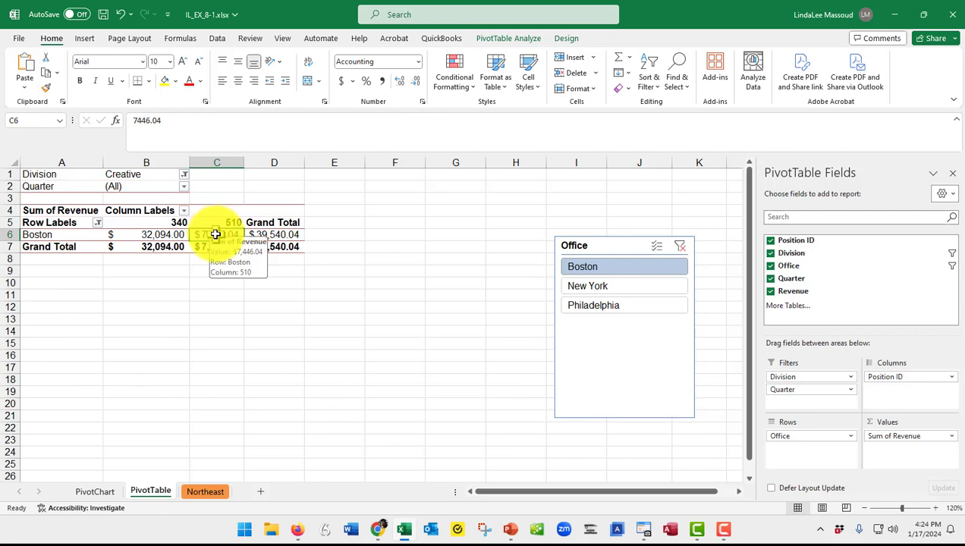
{"action": "left_click", "coordinate": [505, 38]}
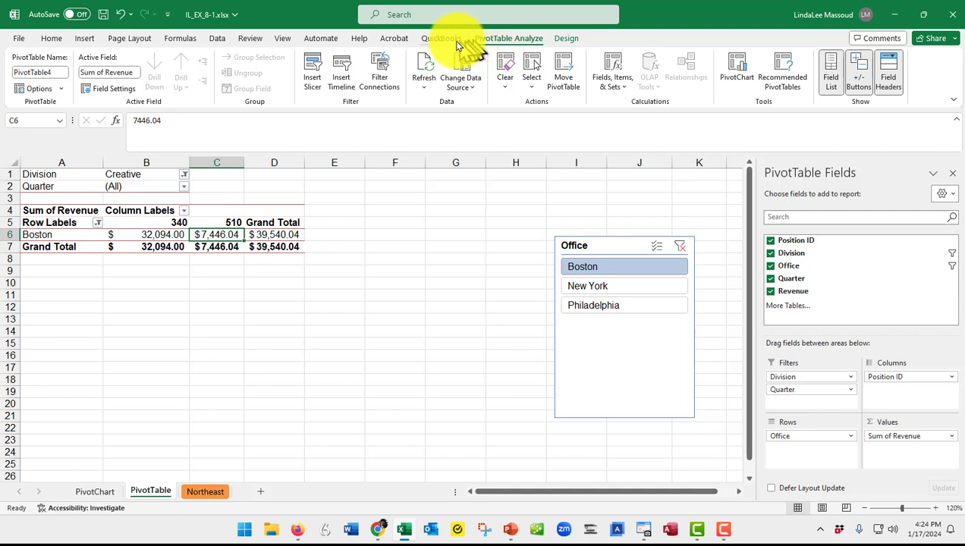
{"action": "left_click", "coordinate": [423, 68]}
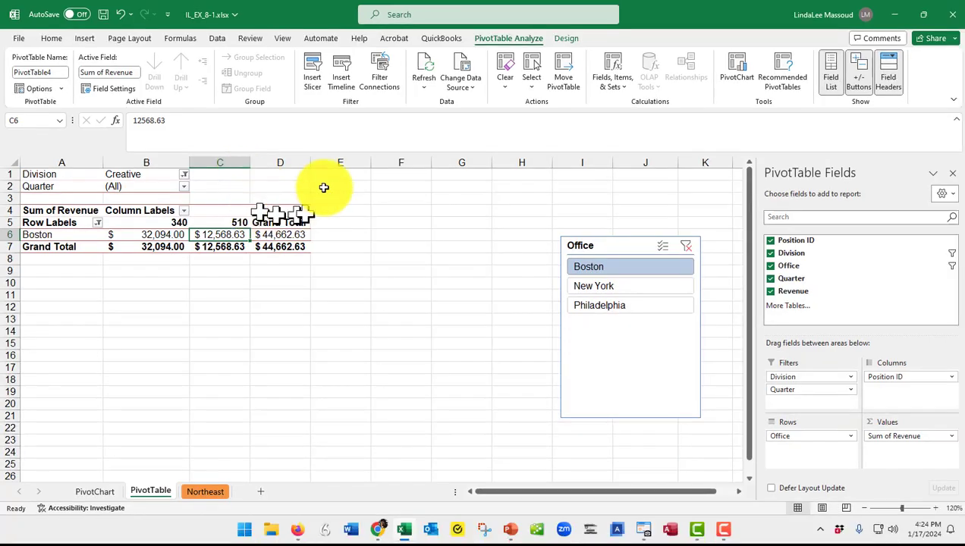
- Compare Boston's position 510 revenue across the PivotChart, the Northeast source data and the PivotTable
{"action": "left_click", "coordinate": [95, 493]}
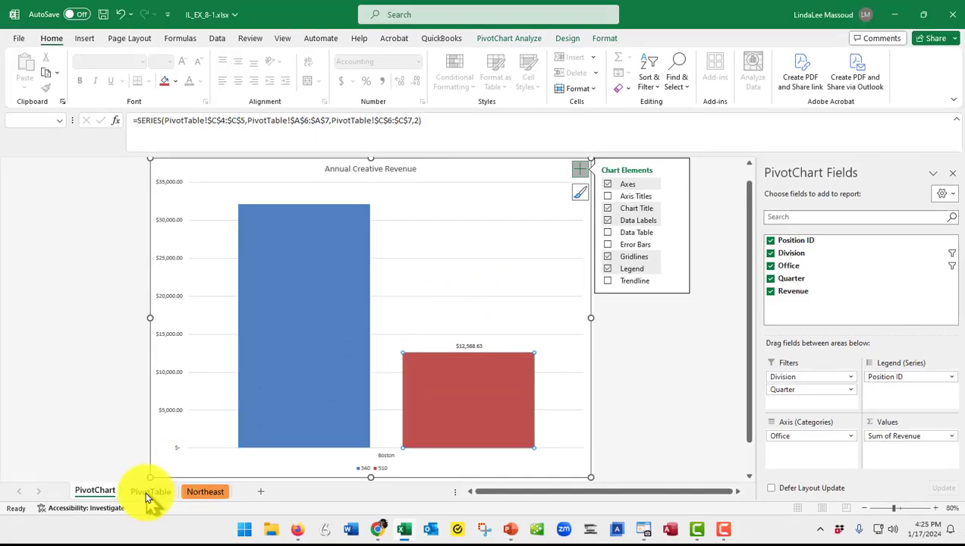
{"action": "left_click", "coordinate": [196, 493]}
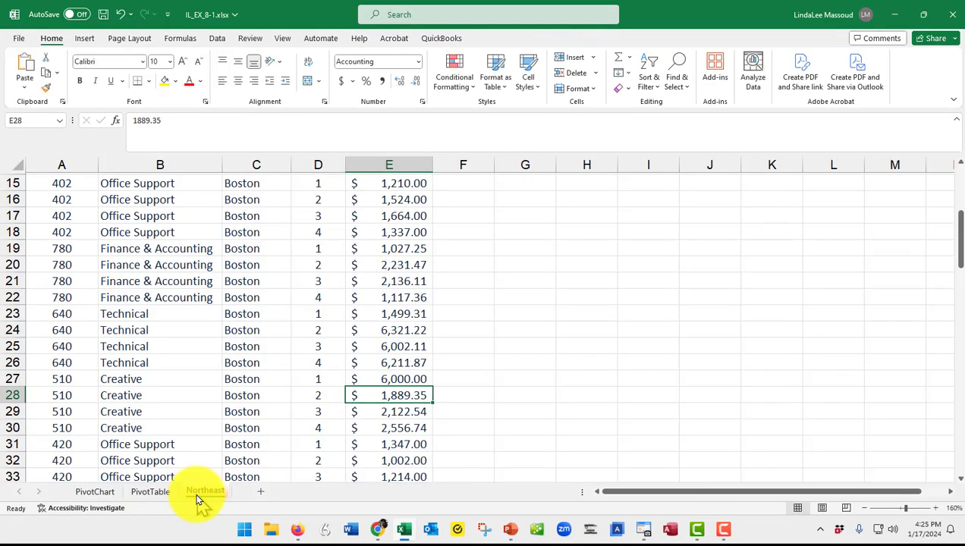
{"action": "left_click", "coordinate": [148, 492]}
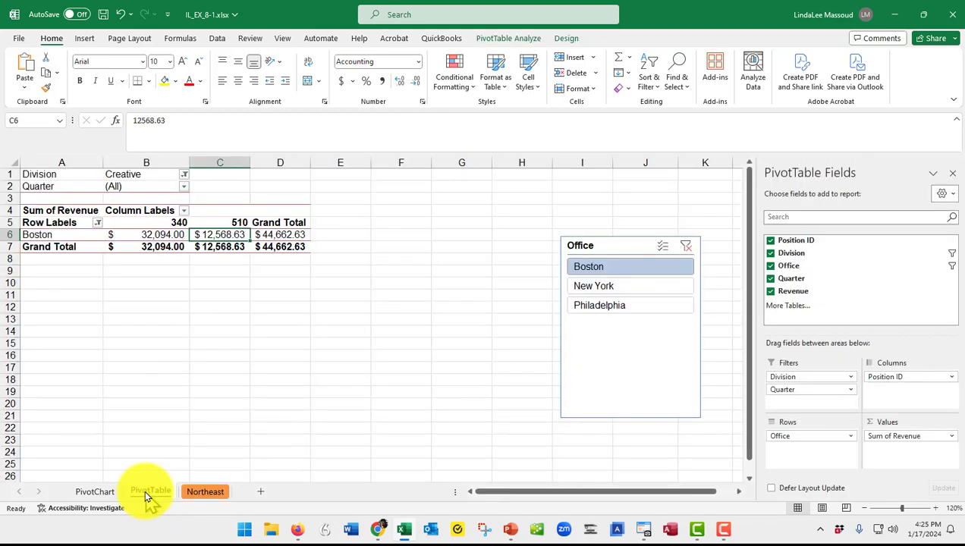
{"action": "left_click", "coordinate": [94, 490]}
{"action": "left_click", "coordinate": [143, 491]}
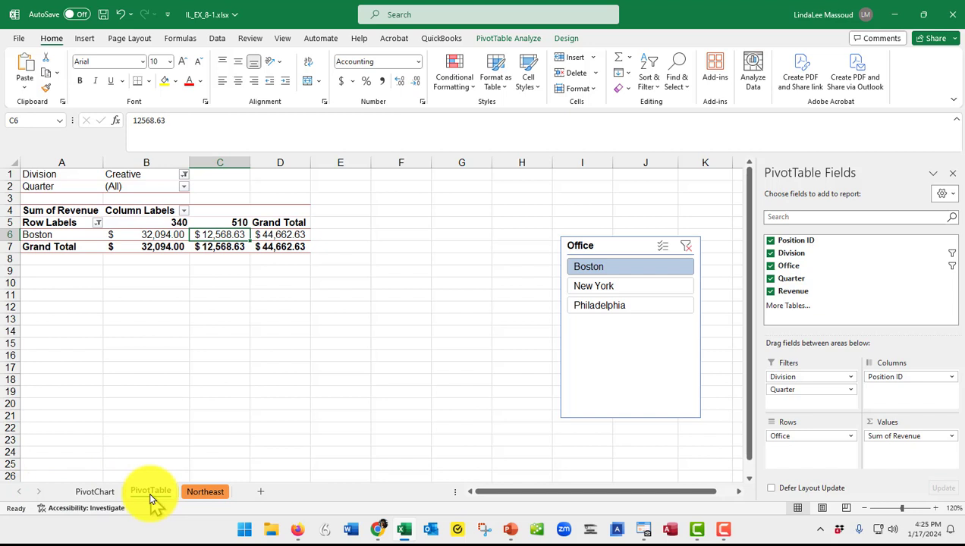
- Display the PivotTable Analyze commands for the revenue PivotTable
{"action": "mouse_move", "coordinate": [149, 490]}
{"action": "left_mouse_down"}
{"action": "mouse_move", "coordinate": [189, 470]}
{"action": "mouse_move", "coordinate": [205, 504]}
{"action": "mouse_move", "coordinate": [220, 466]}
{"action": "mouse_move", "coordinate": [208, 516]}
{"action": "mouse_move", "coordinate": [168, 490]}
{"action": "mouse_move", "coordinate": [233, 499]}
{"action": "mouse_move", "coordinate": [171, 495]}
{"action": "left_mouse_up"}
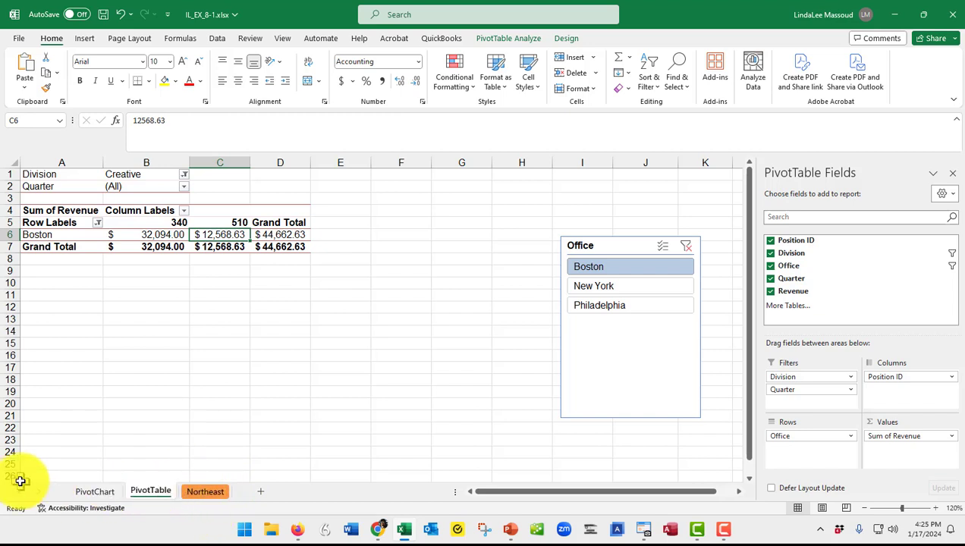
{"action": "left_click_drag", "start_coordinate": [21, 481], "coordinate": [239, 501]}
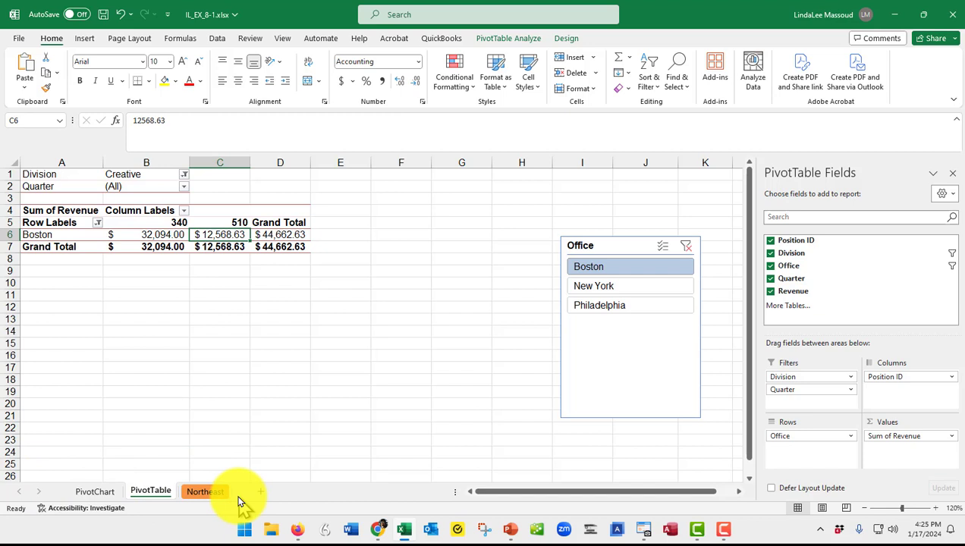
{"action": "left_click_drag", "start_coordinate": [239, 501], "coordinate": [274, 254]}
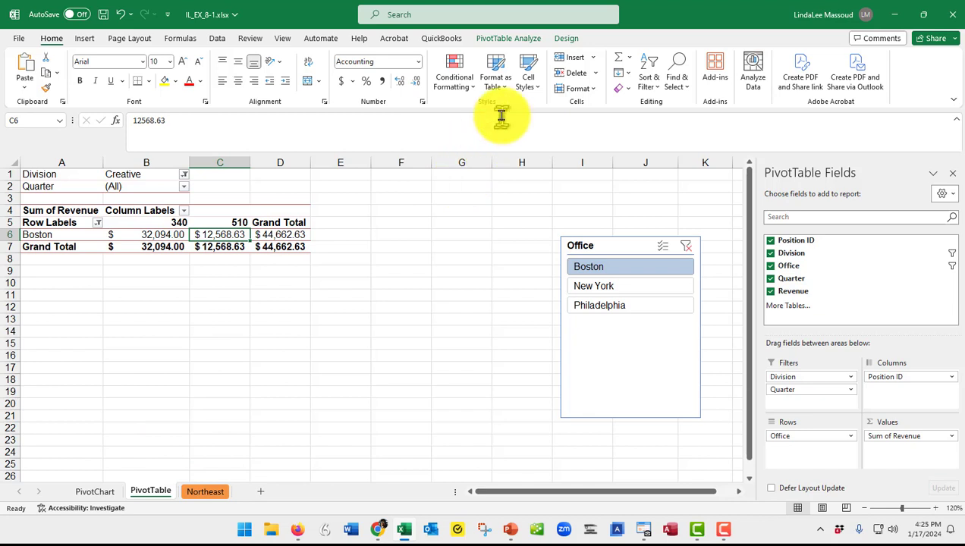
{"action": "left_click", "coordinate": [499, 42]}
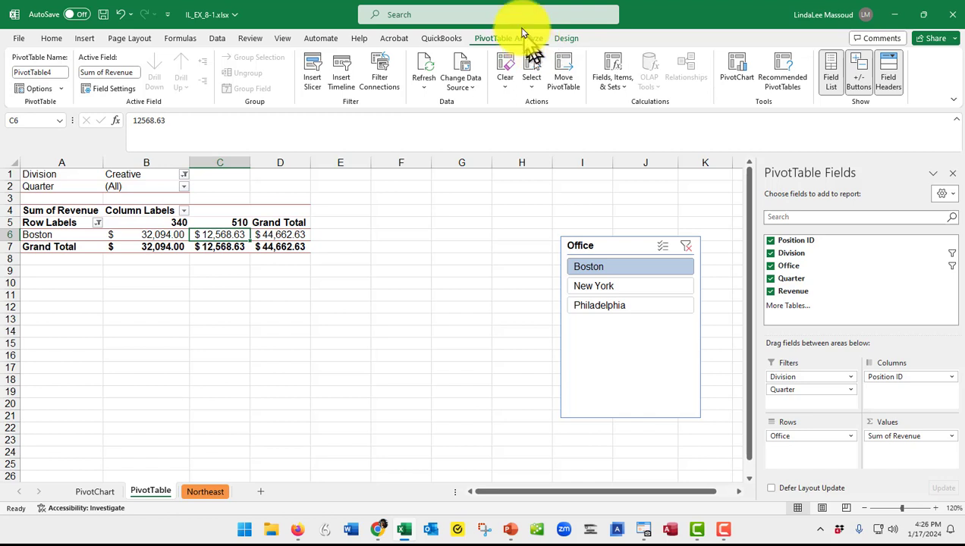
- Refresh the PivotTable and enable its option to refresh data when opening the file
{"action": "left_click", "coordinate": [424, 87]}
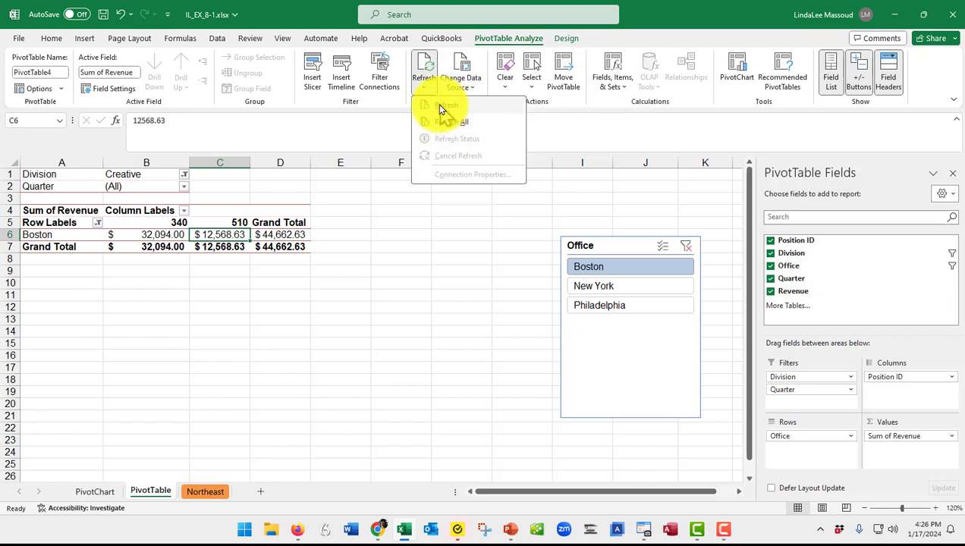
{"action": "left_click", "coordinate": [441, 109]}
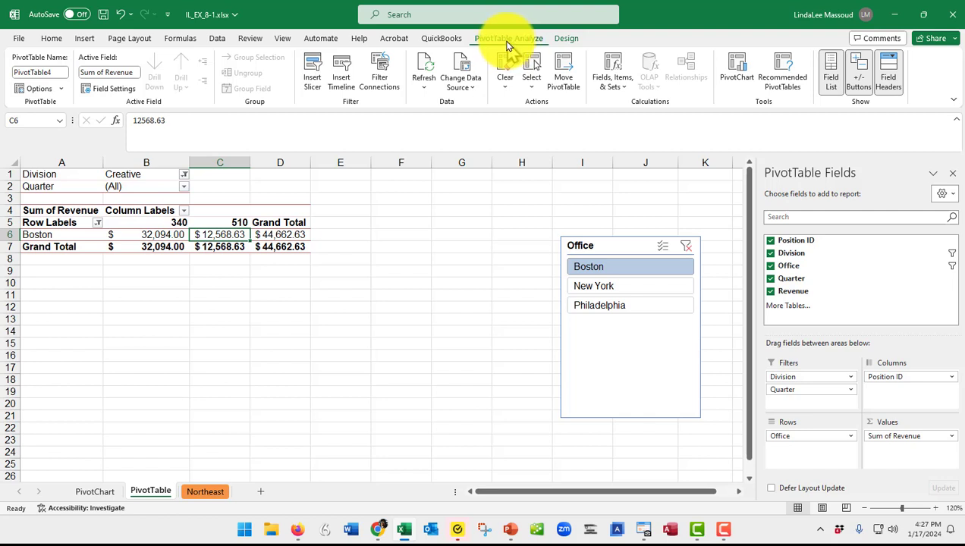
{"action": "left_click", "coordinate": [60, 89]}
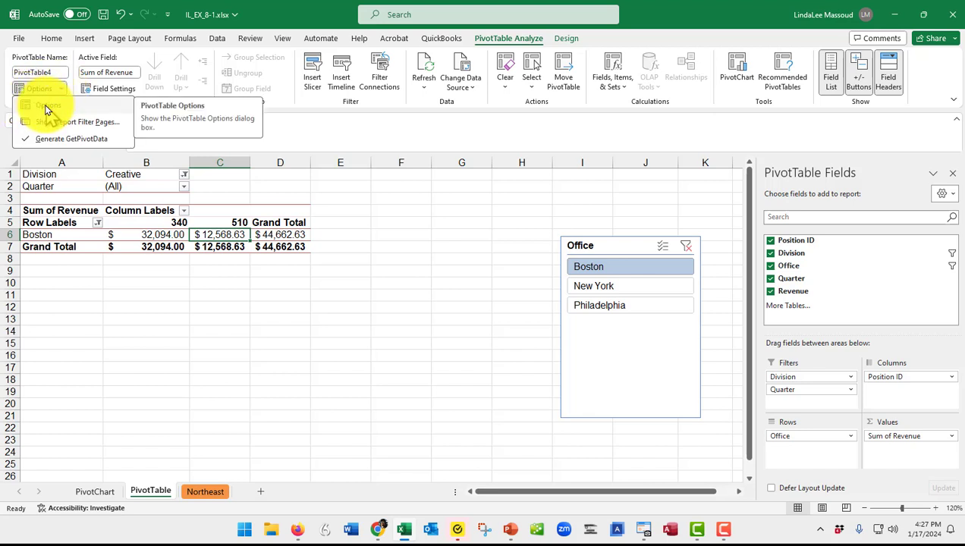
{"action": "left_click", "coordinate": [46, 107]}
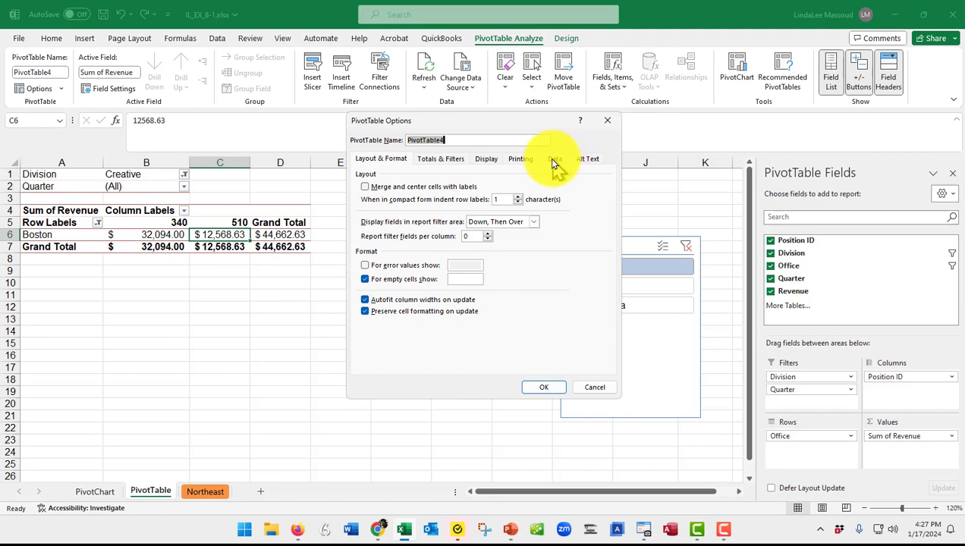
{"action": "left_click", "coordinate": [554, 160]}
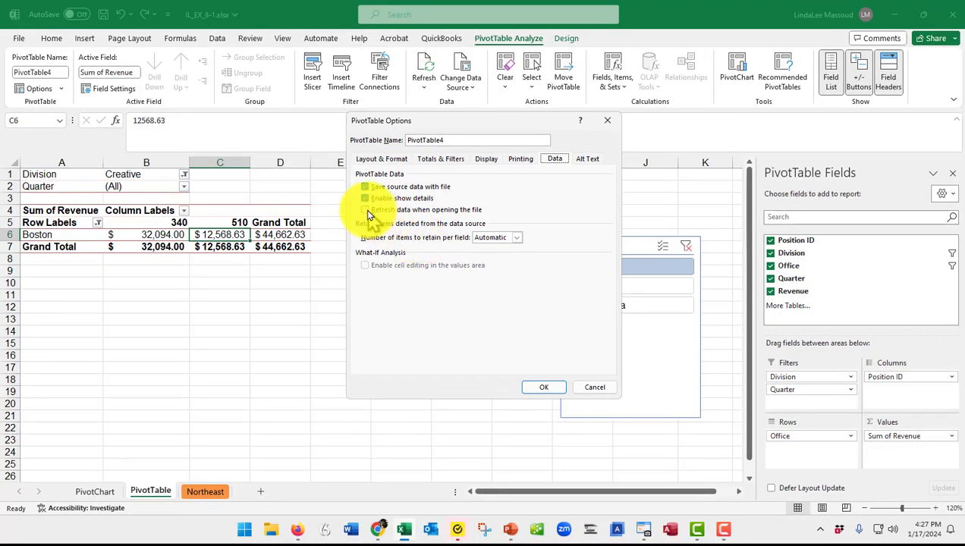
{"action": "left_click", "coordinate": [364, 209]}
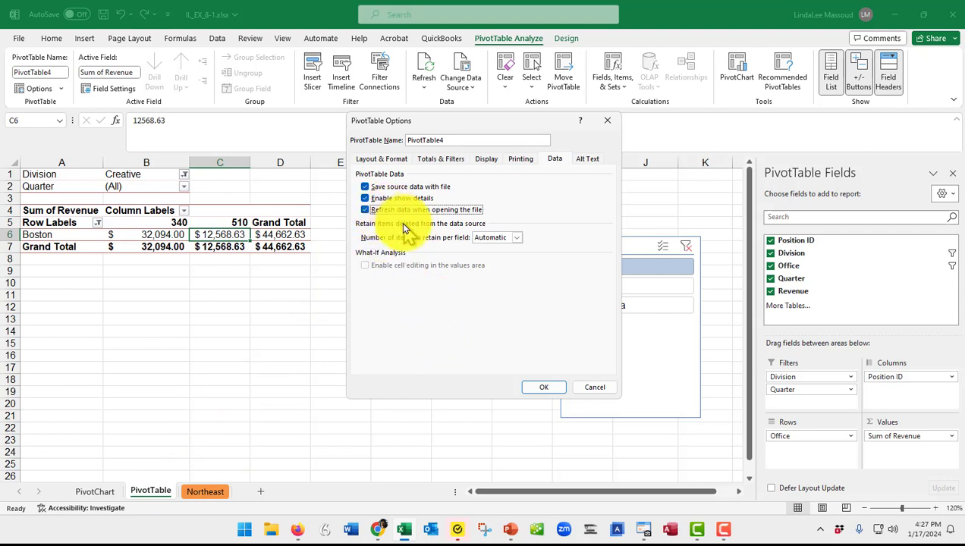
{"action": "left_click", "coordinate": [545, 388]}
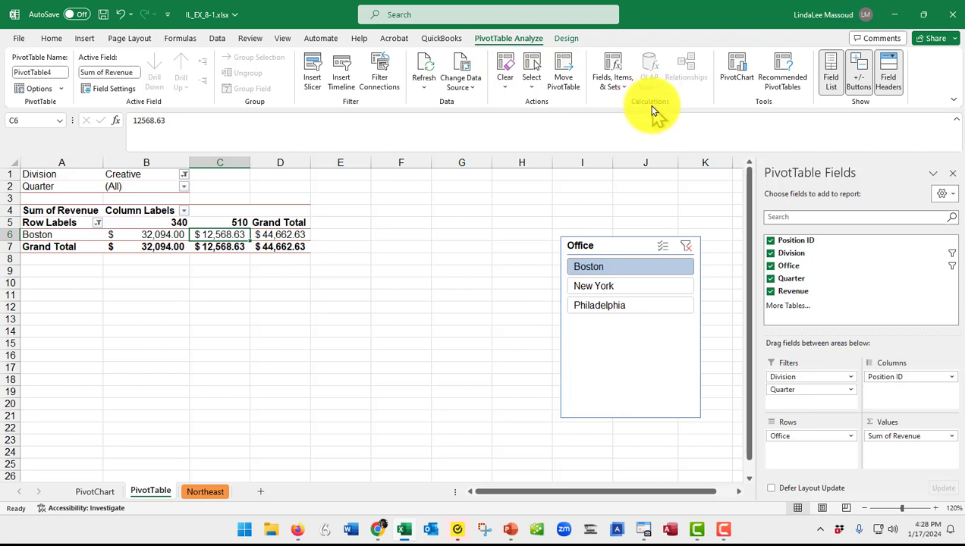
- Try to add a calculated field named Increase_Revenue with the formula = Revenue*1.2 to the PivotTable
{"action": "left_click", "coordinate": [616, 87]}
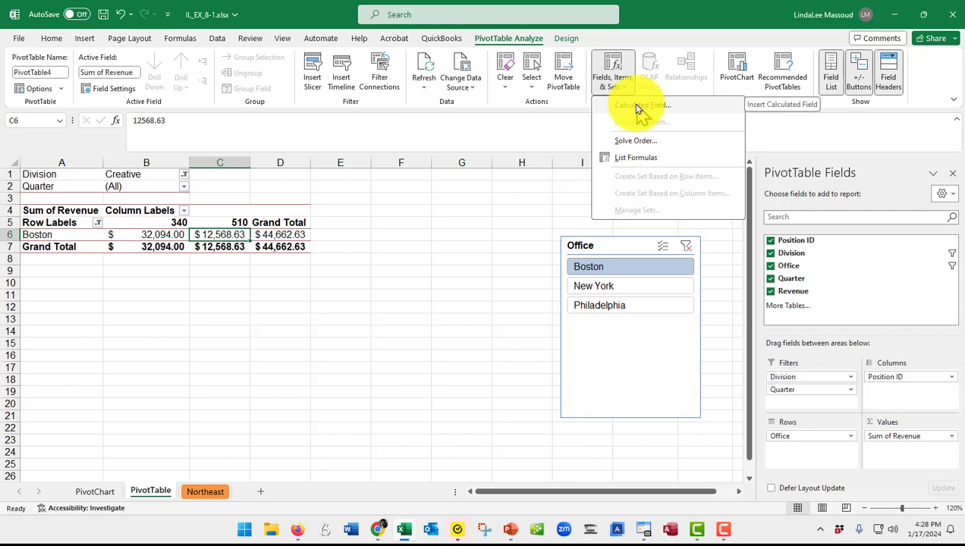
{"action": "left_click", "coordinate": [637, 108]}
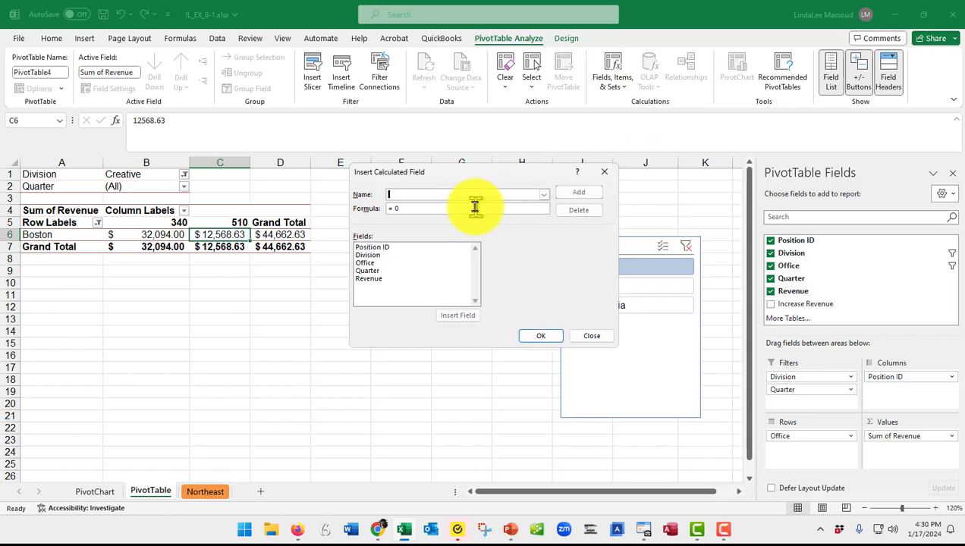
{"action": "type", "text": "Incras"}
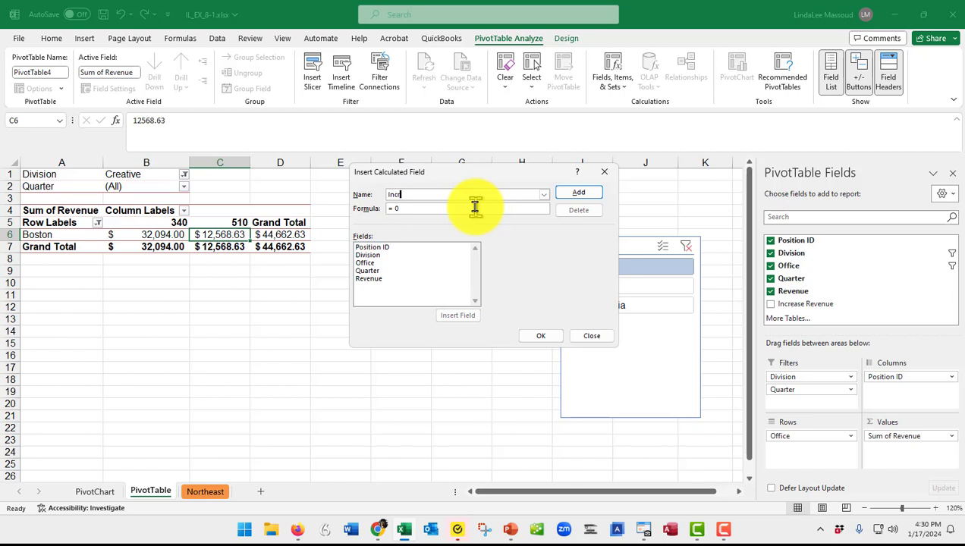
{"action": "key", "text": "BackSpace"}
{"action": "key", "text": "BackSpace"}
{"action": "type", "text": "ease_Revenue"}
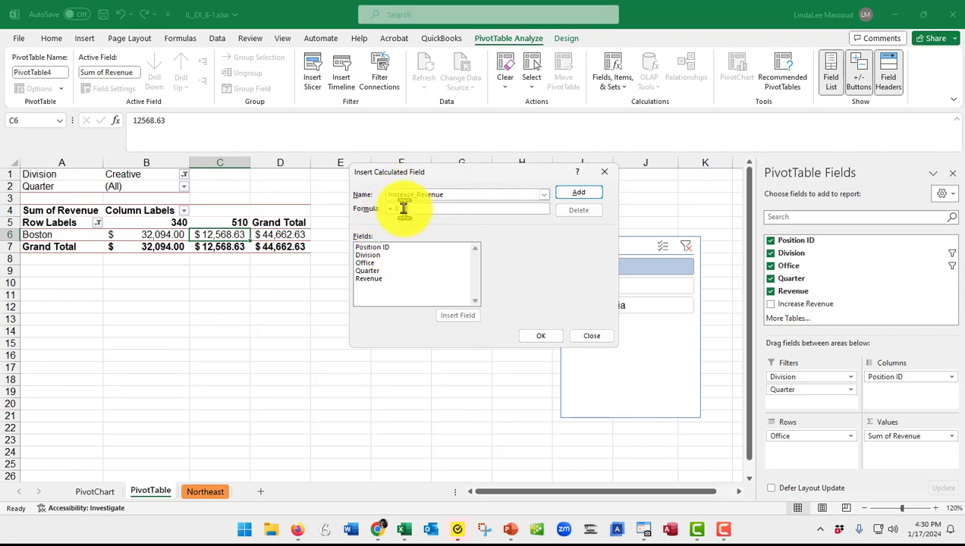
{"action": "key", "text": "BackSpace"}
{"action": "left_click", "coordinate": [373, 281]}
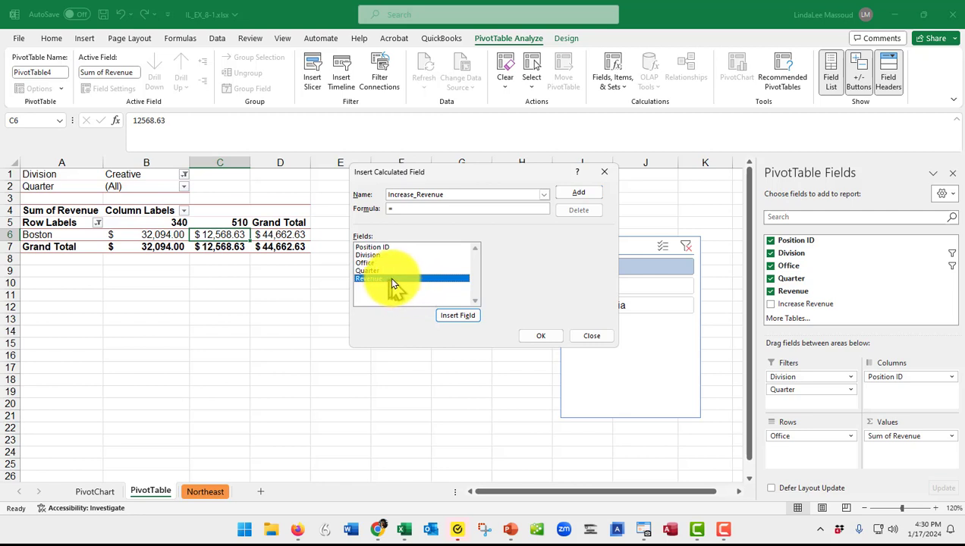
{"action": "left_click", "coordinate": [452, 317]}
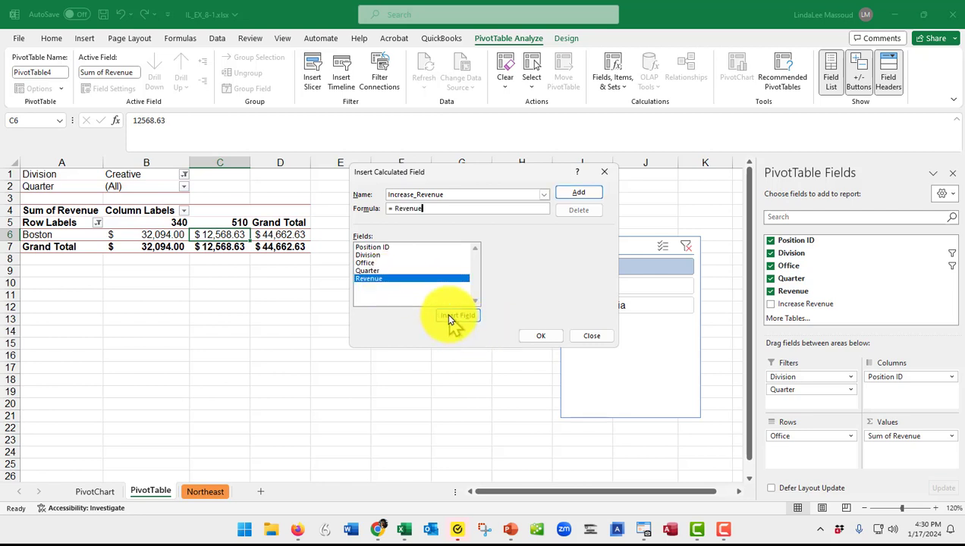
{"action": "type", "text": "*1.2"}
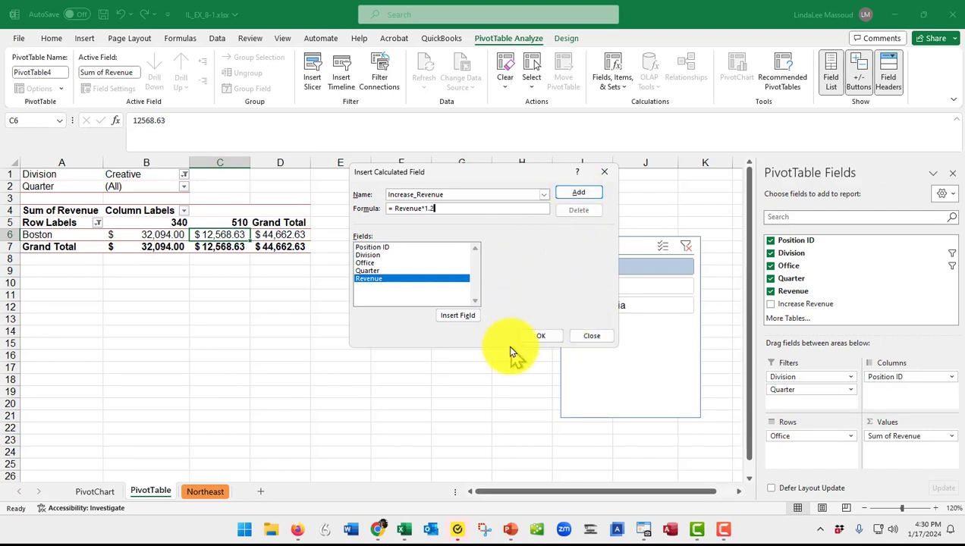
{"action": "left_click", "coordinate": [599, 173]}
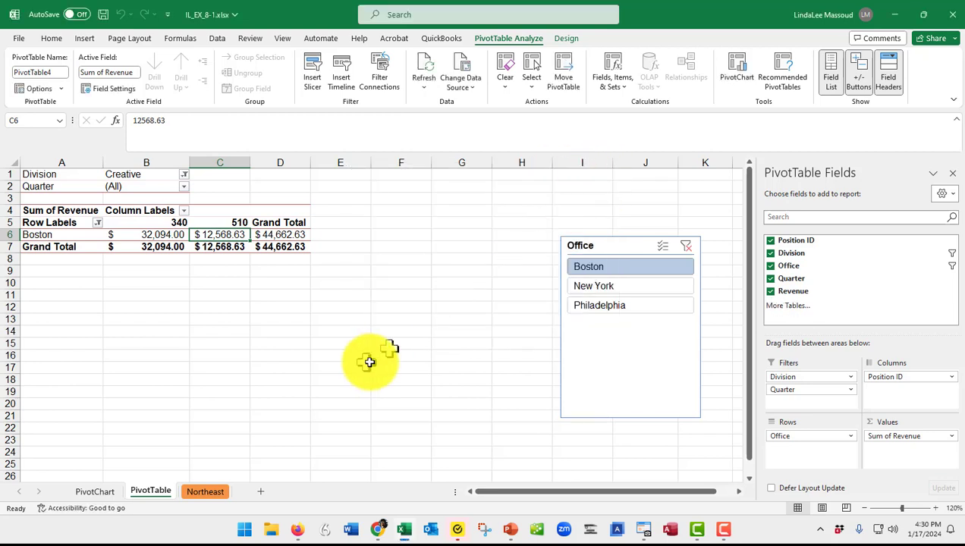